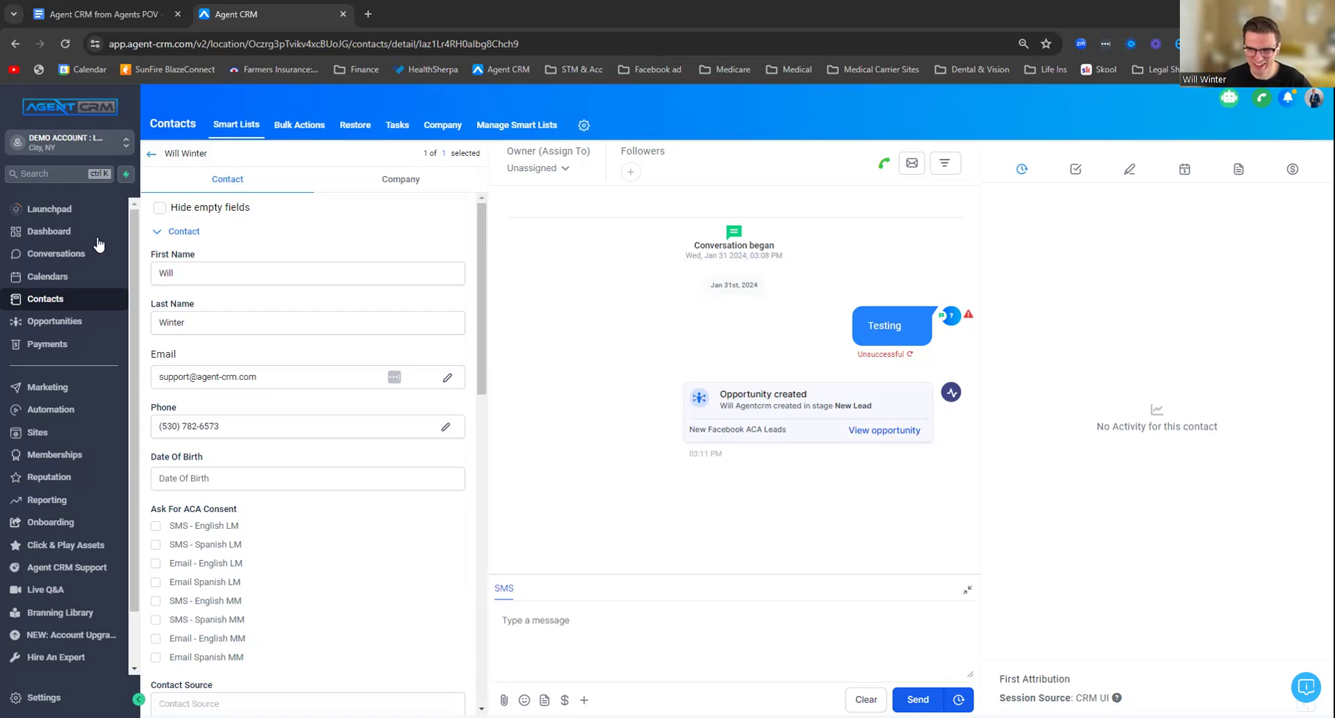
# - Check the Turning 65 Medicare Leads pipeline and open the contact's record at its Opportunities section
pyautogui.click(61, 322)
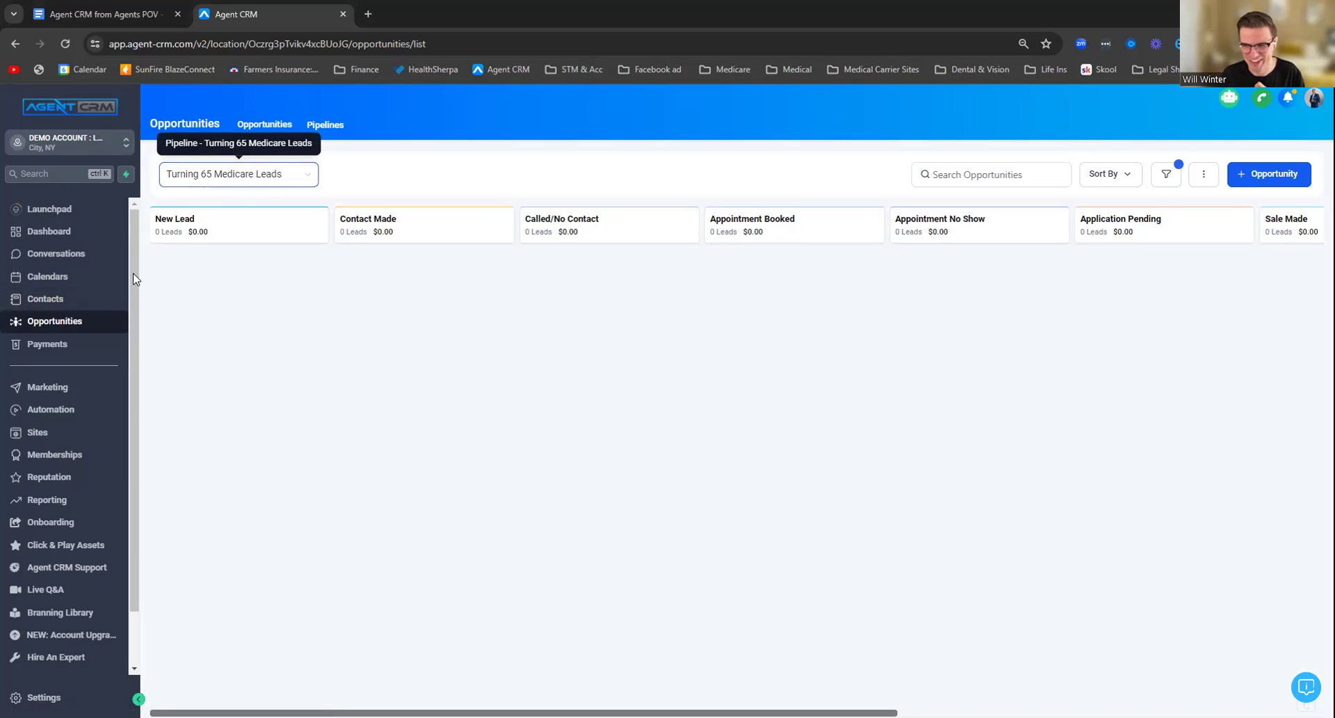
pyautogui.click(62, 301)
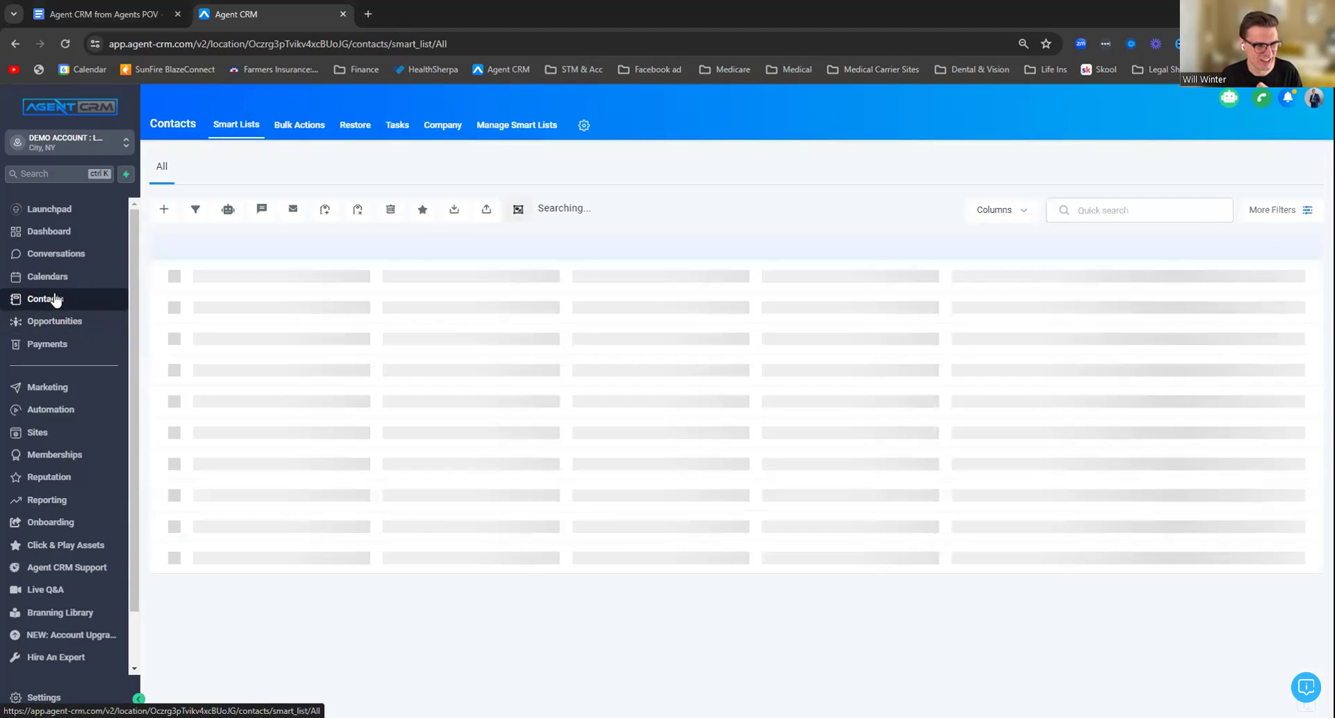
pyautogui.click(296, 298)
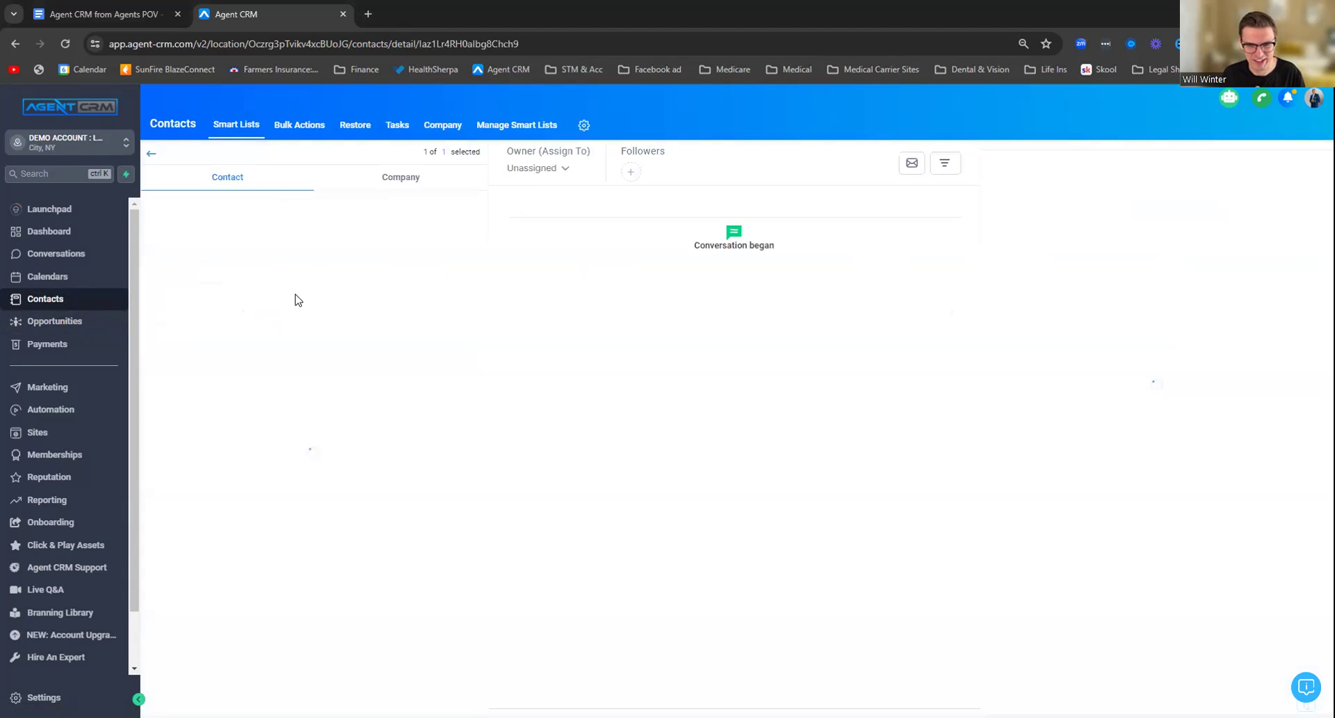
pyautogui.scroll(-7, 326, 430)
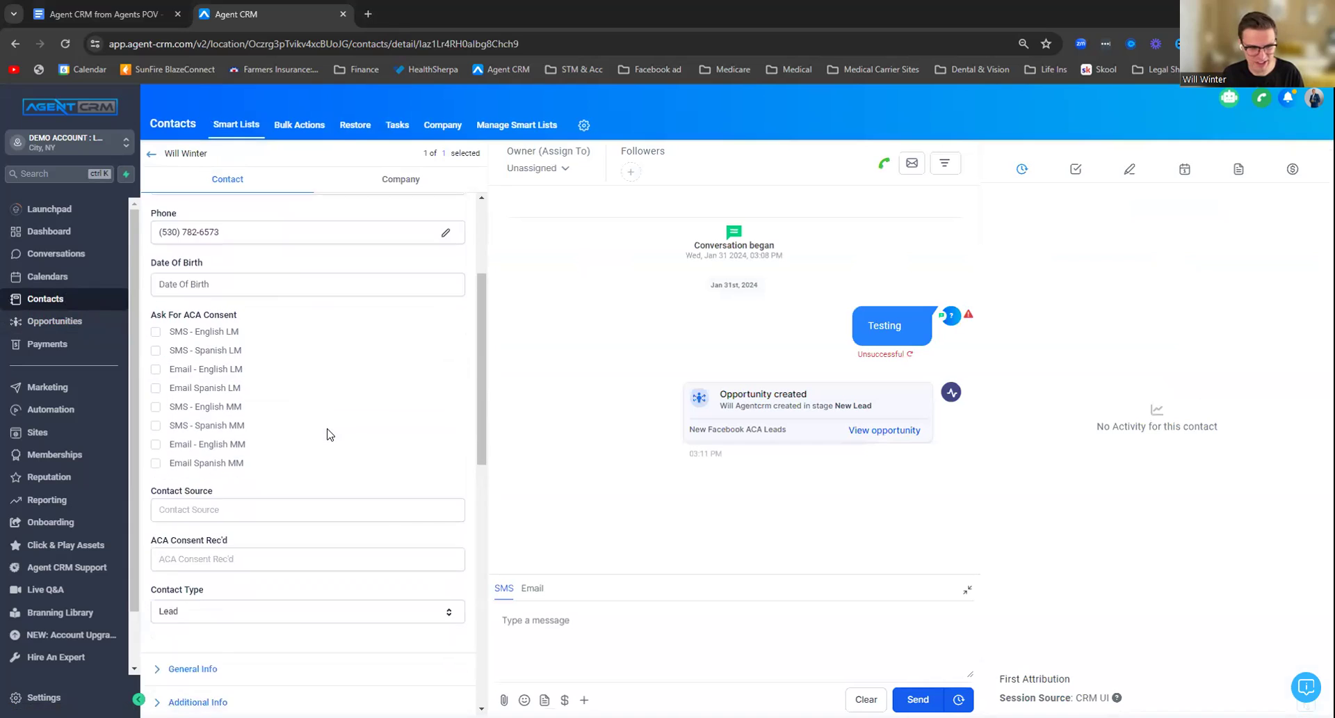
pyautogui.scroll(-3, 327, 430)
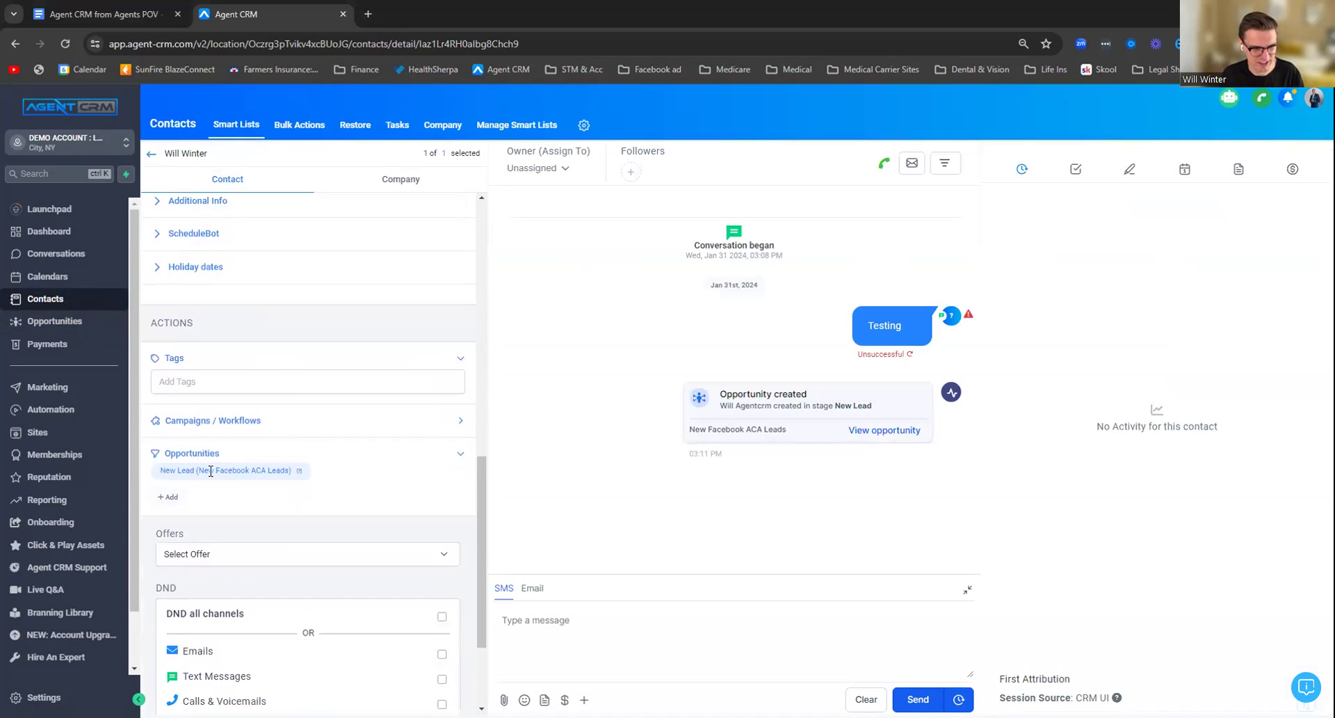
# - Create an opportunity for the contact in the Turning 65 Medicare Leads pipeline with stage New Lead and status Open
pyautogui.click(169, 497)
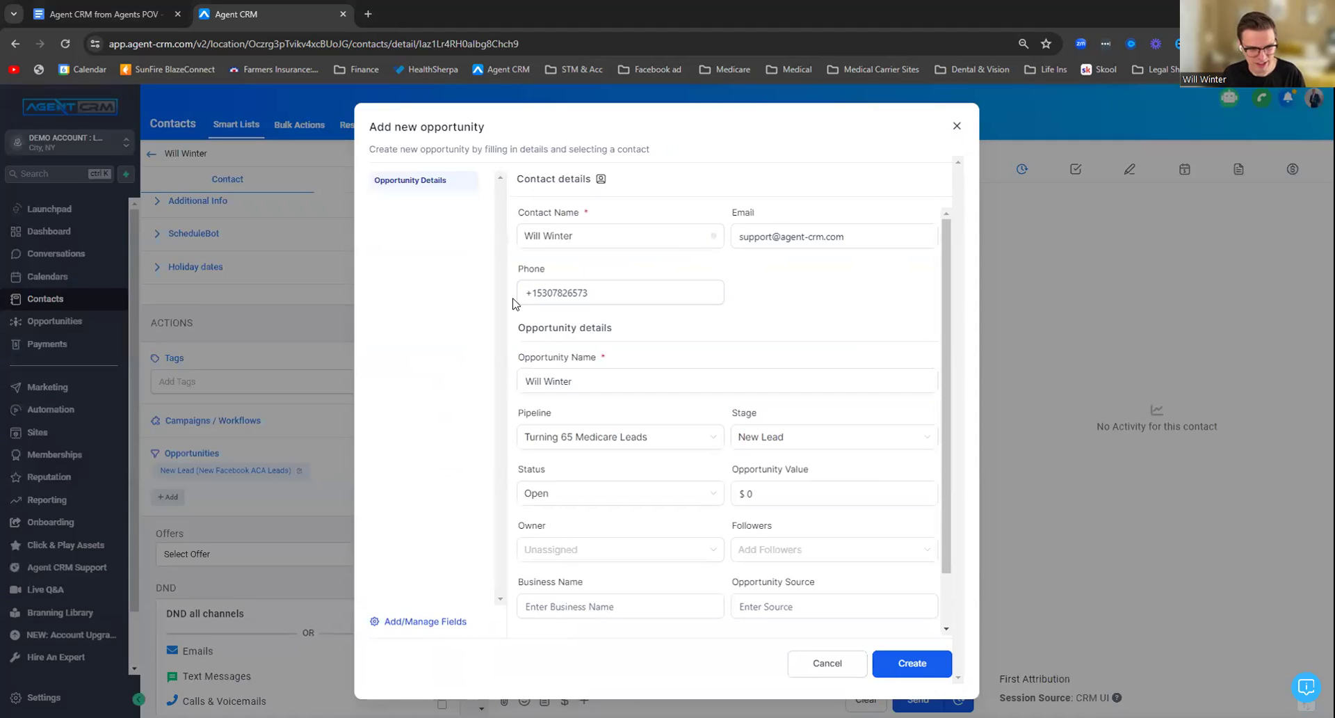
pyautogui.click(695, 436)
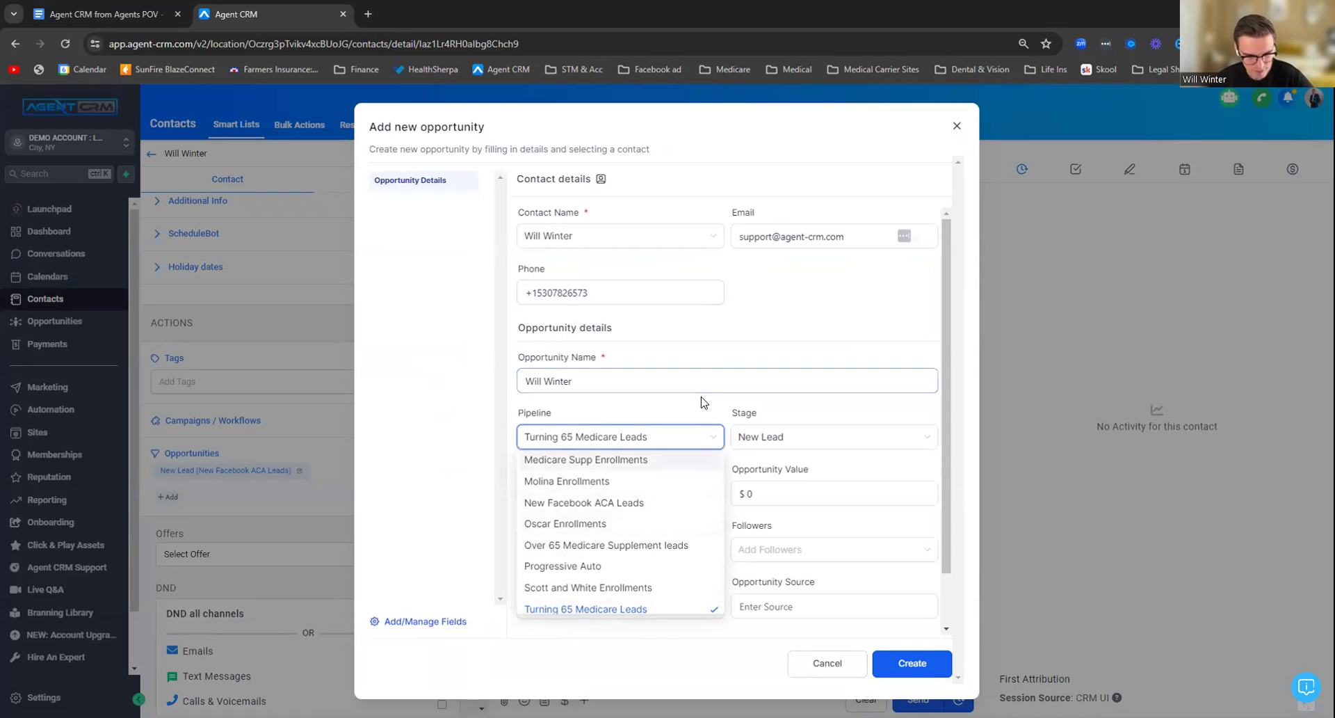
pyautogui.click(625, 438)
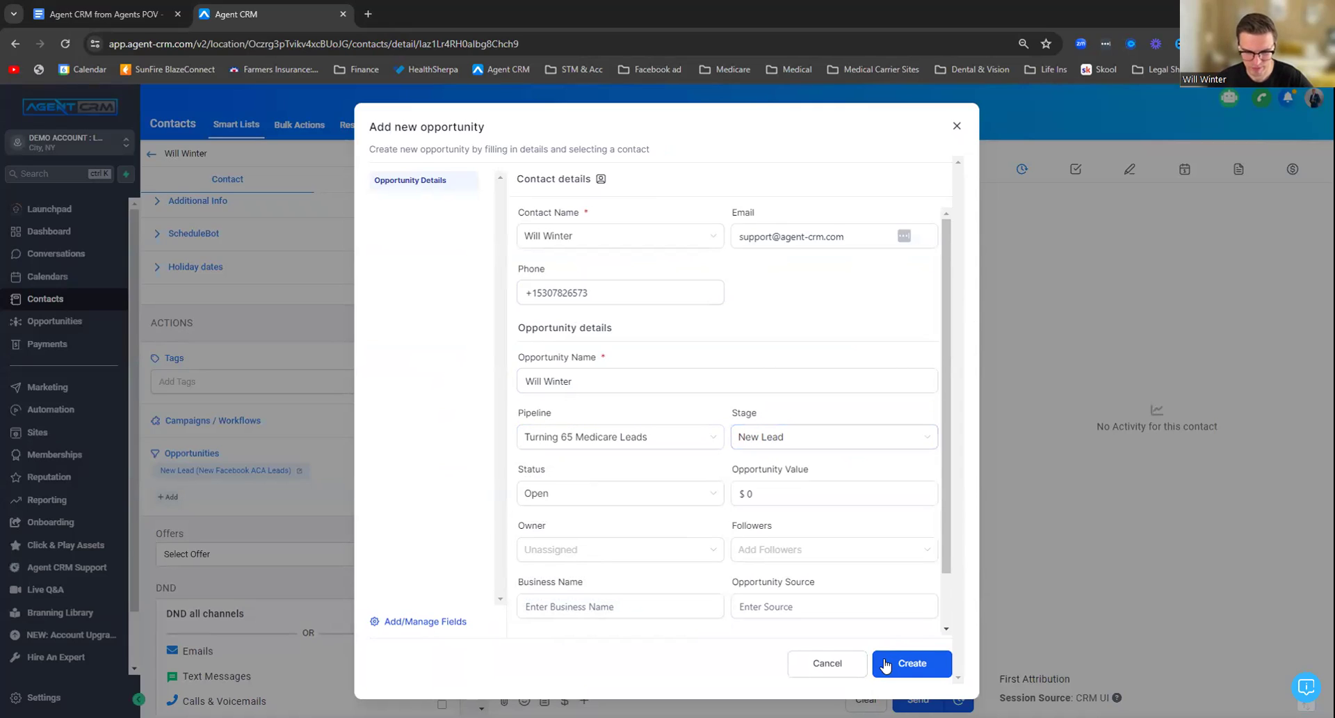
pyautogui.click(939, 657)
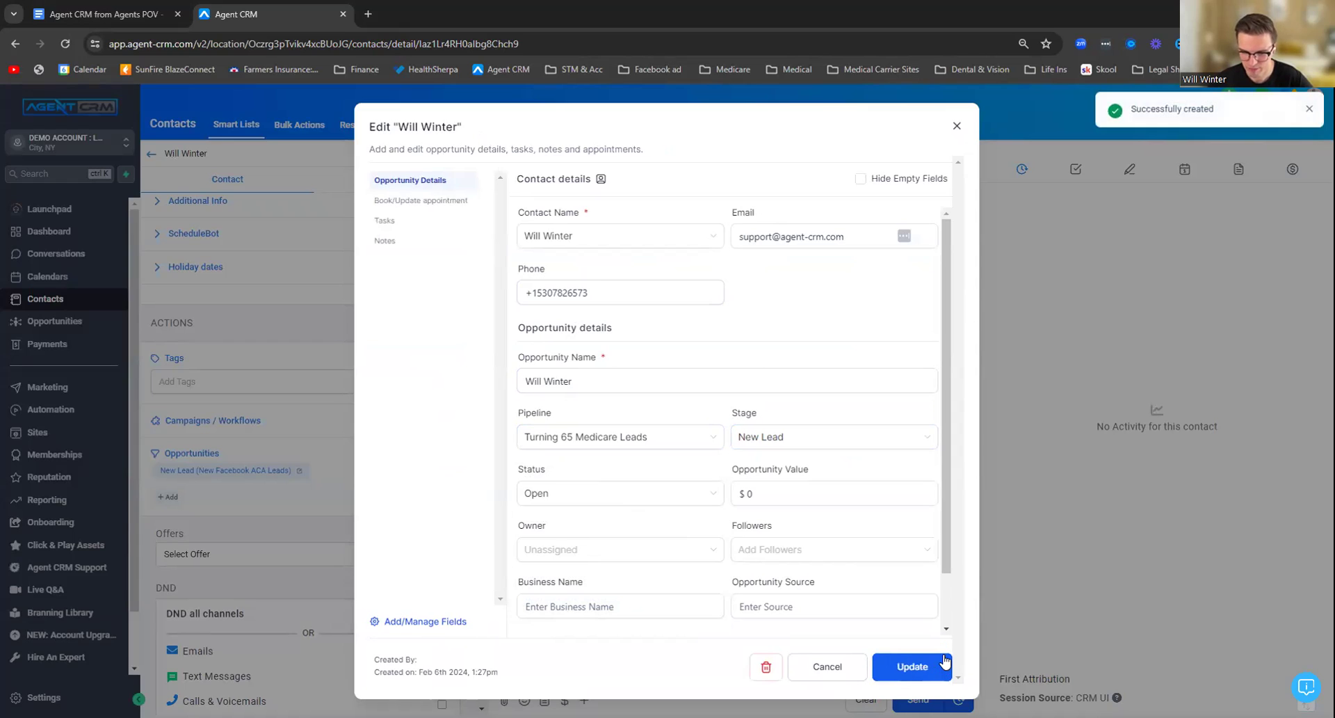
pyautogui.click(957, 125)
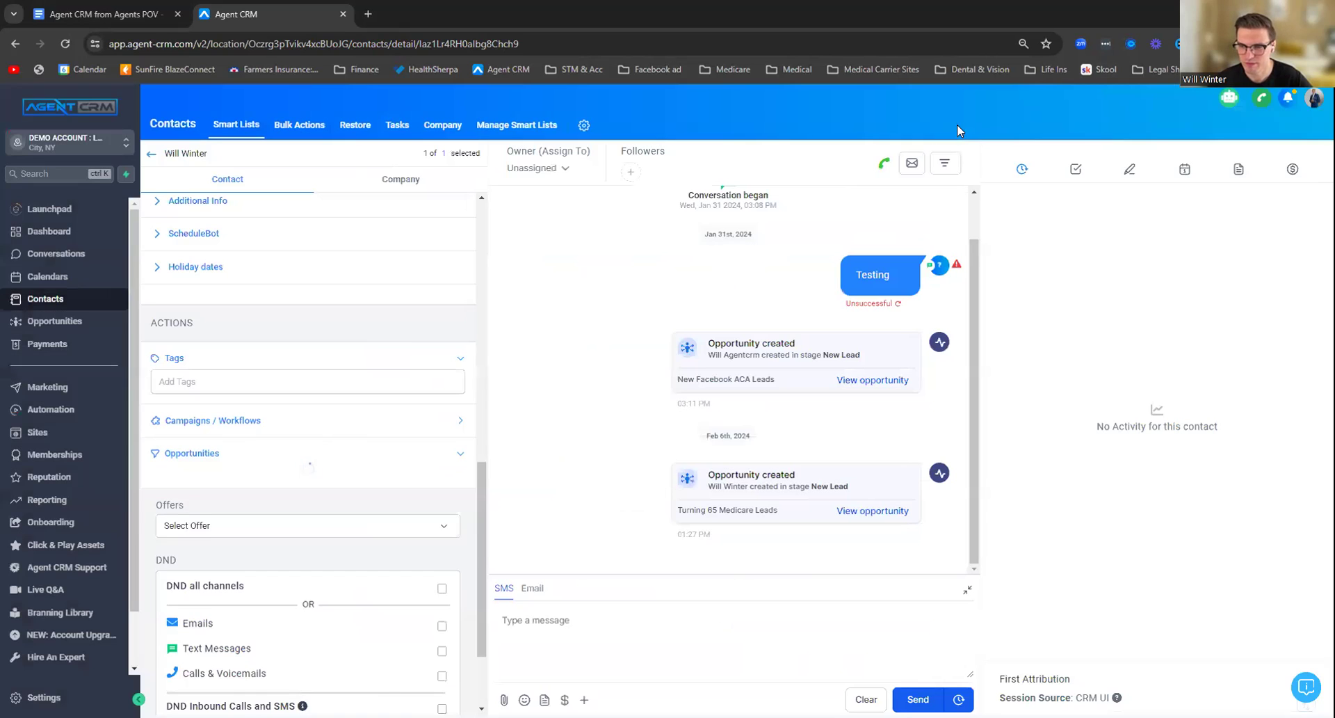
# - On the opportunities board, advance the new lead's card to Called/No Contact and on to Appointment Booked
pyautogui.click(41, 321)
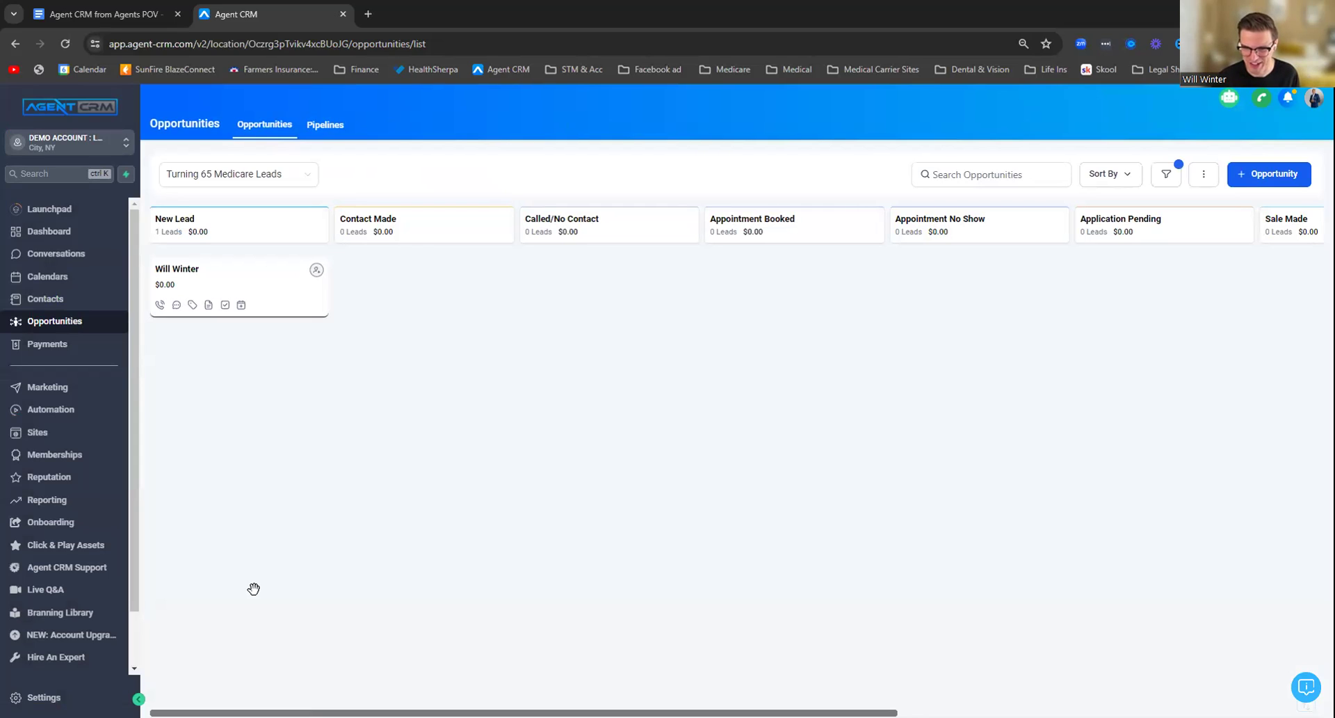
pyautogui.moveTo(195, 270)
pyautogui.mouseDown()
pyautogui.moveTo(213, 270)
pyautogui.moveTo(202, 271)
pyautogui.mouseUp()
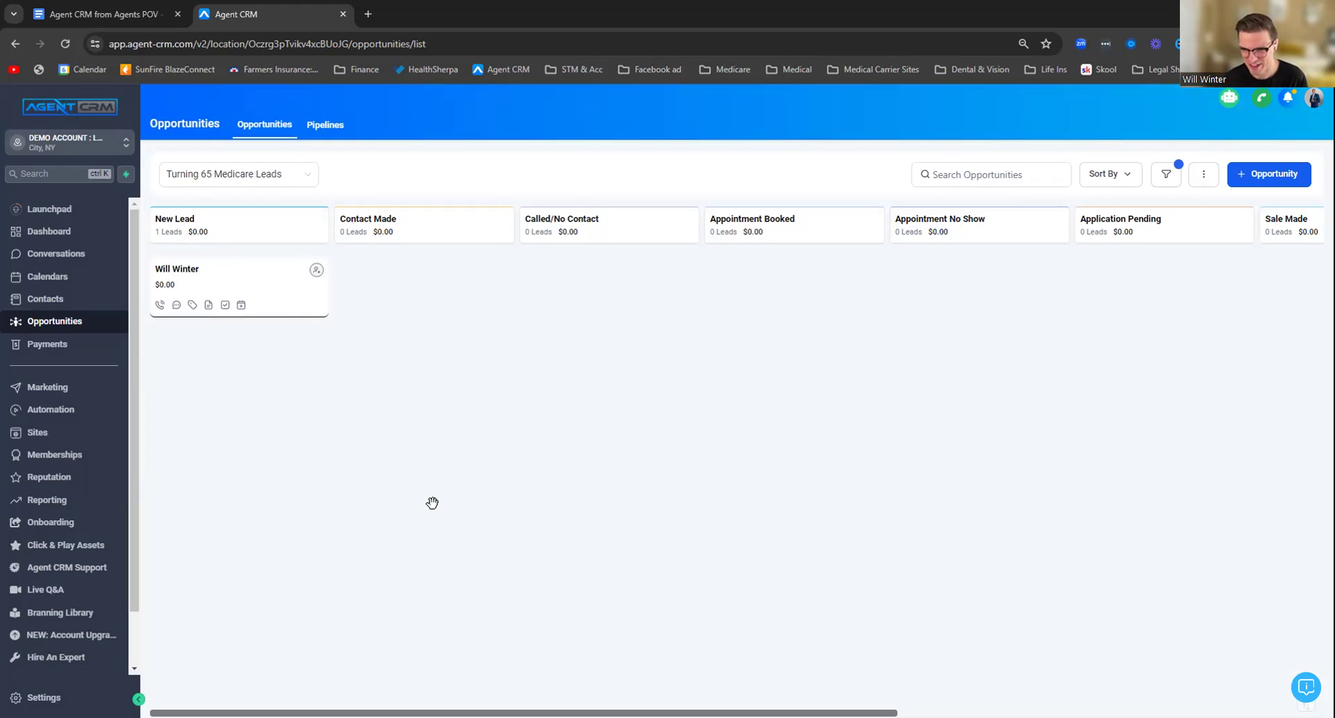
pyautogui.moveTo(231, 273); pyautogui.dragTo(590, 259)
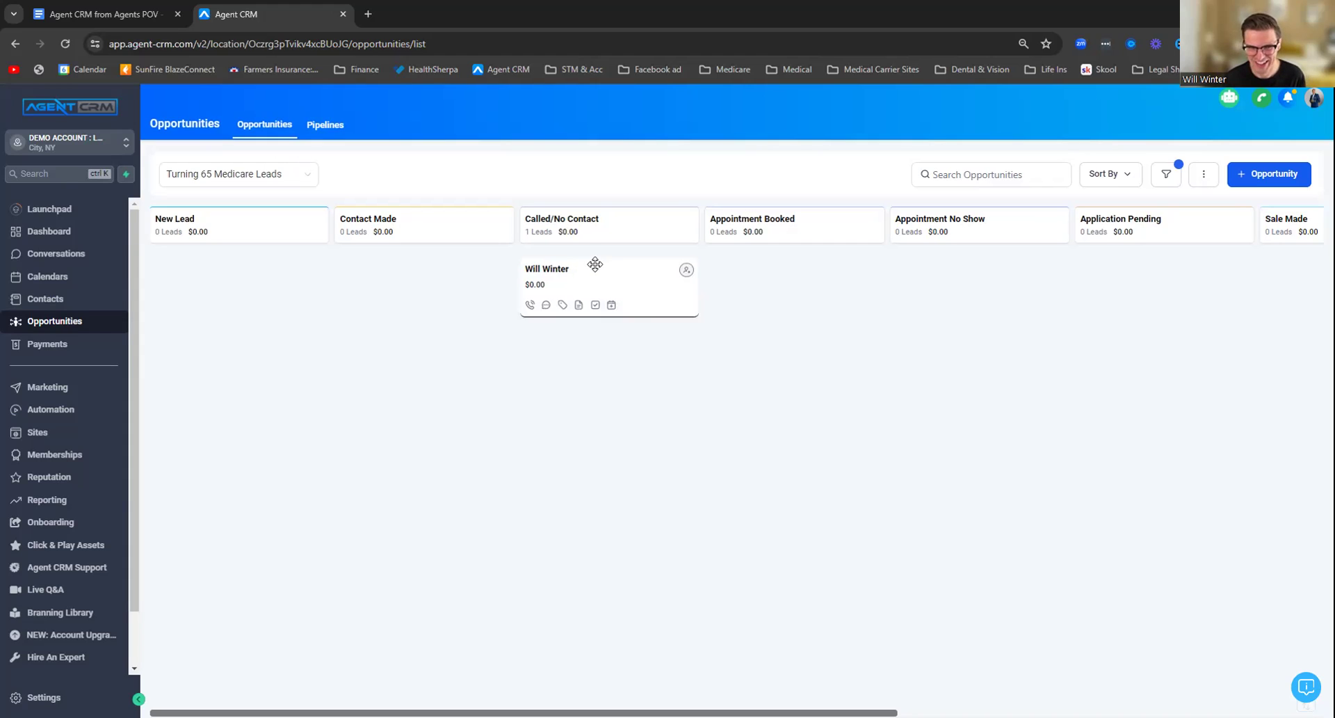
pyautogui.moveTo(594, 266); pyautogui.dragTo(779, 264)
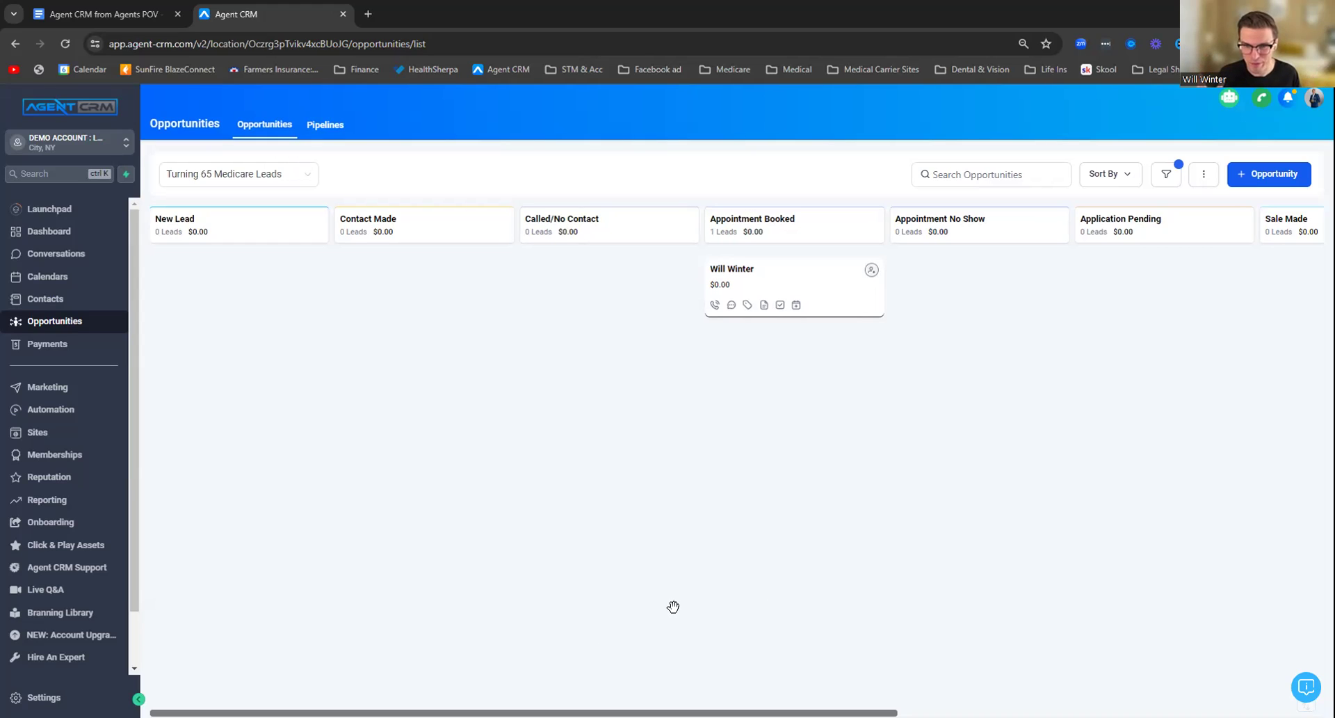
# - Move the lead's card to Appointment No Show and return it to Appointment Booked
pyautogui.moveTo(778, 277); pyautogui.dragTo(953, 267)
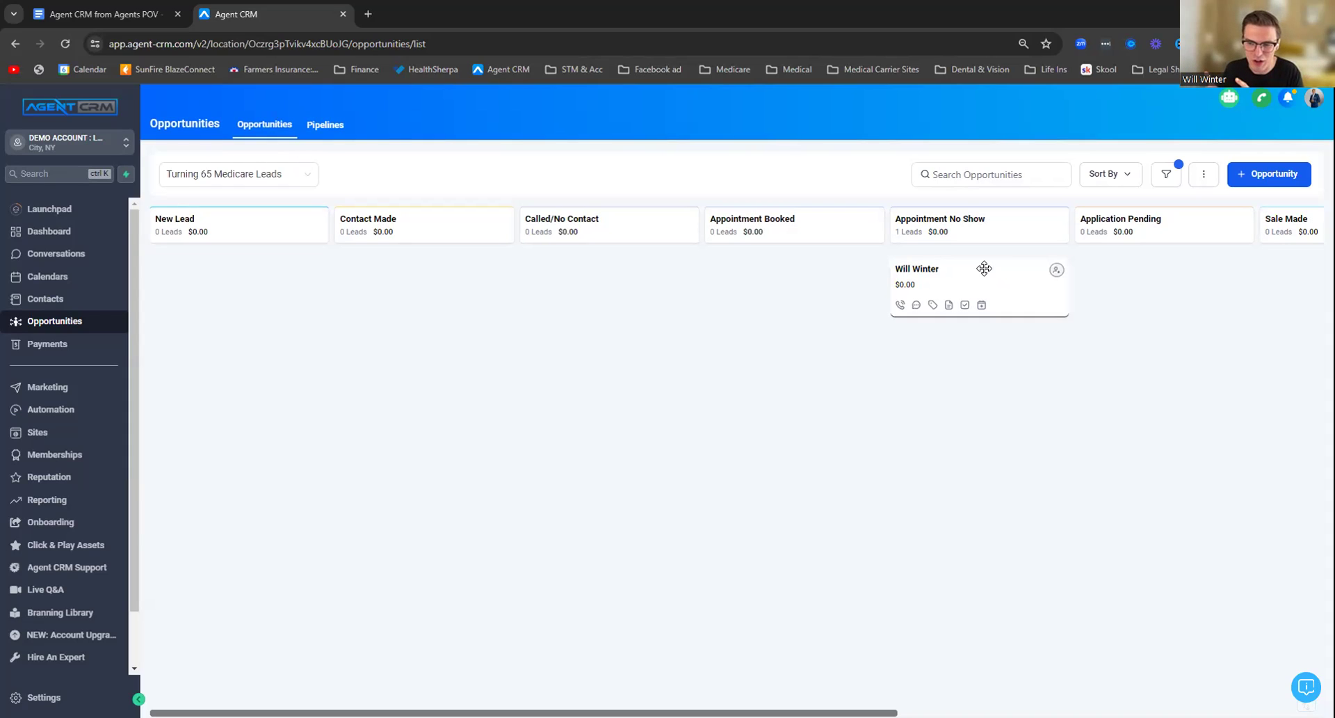
pyautogui.moveTo(984, 268); pyautogui.dragTo(940, 253)
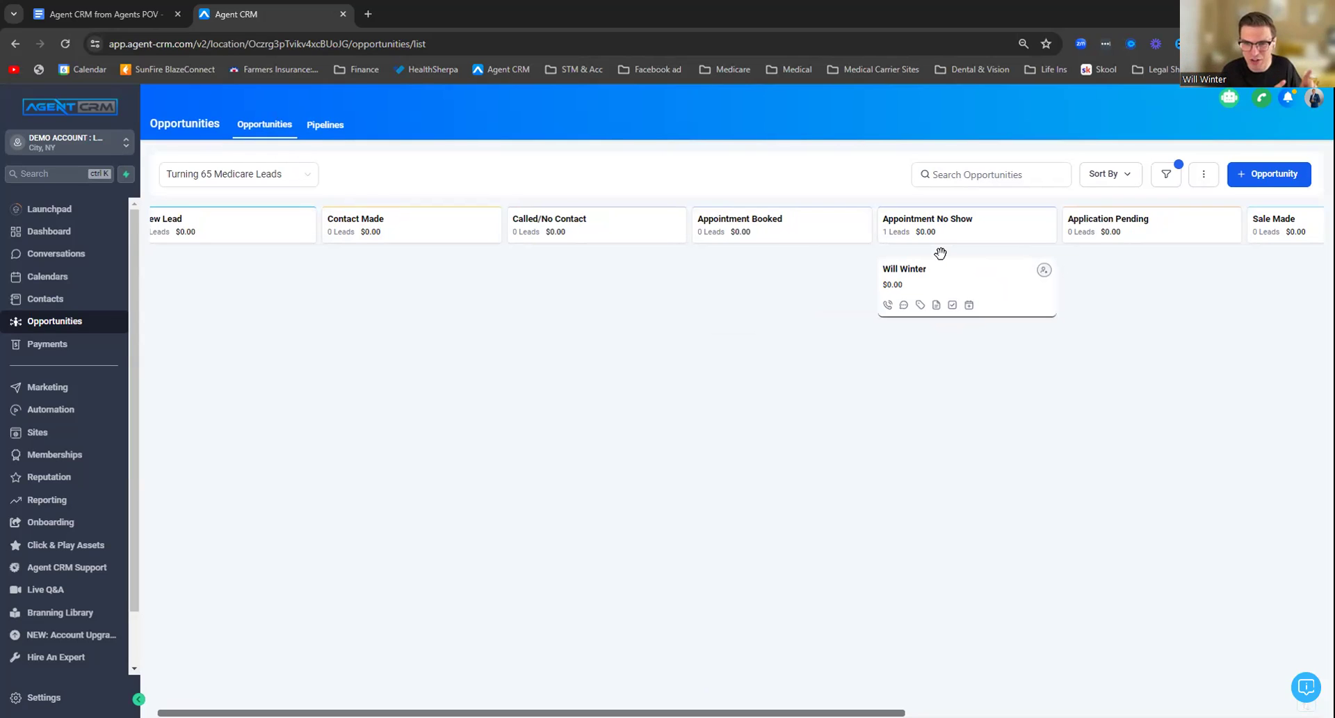
pyautogui.moveTo(941, 253); pyautogui.dragTo(745, 281)
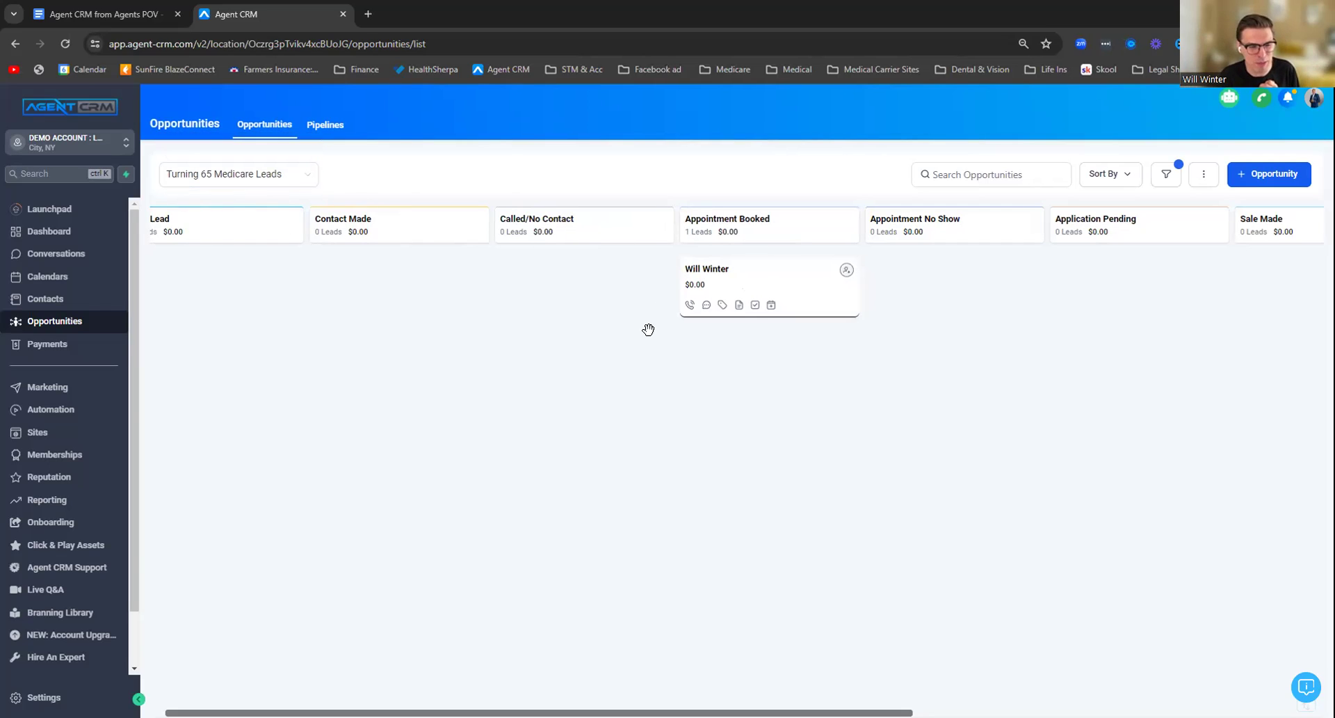
# - Look through the list of available pipelines, keeping Turning 65 Medicare Leads selected
pyautogui.click(308, 178)
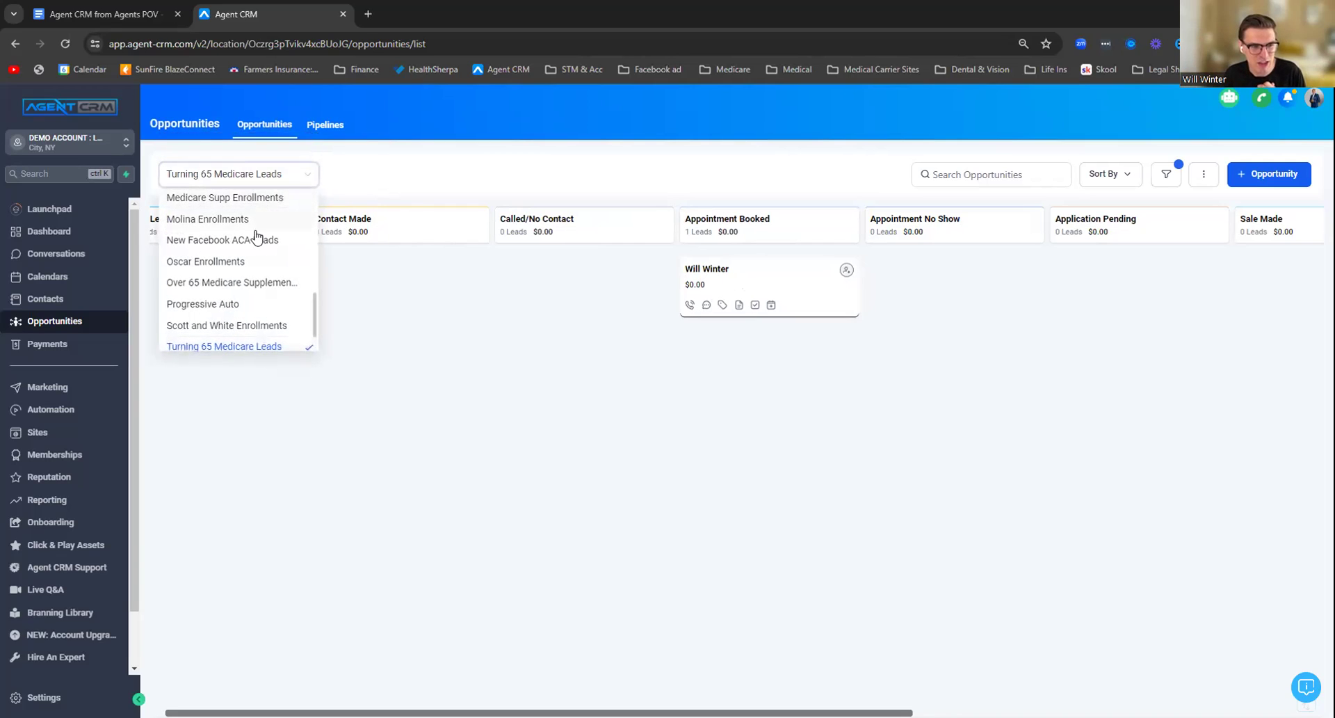
pyautogui.scroll(-1, 258, 236)
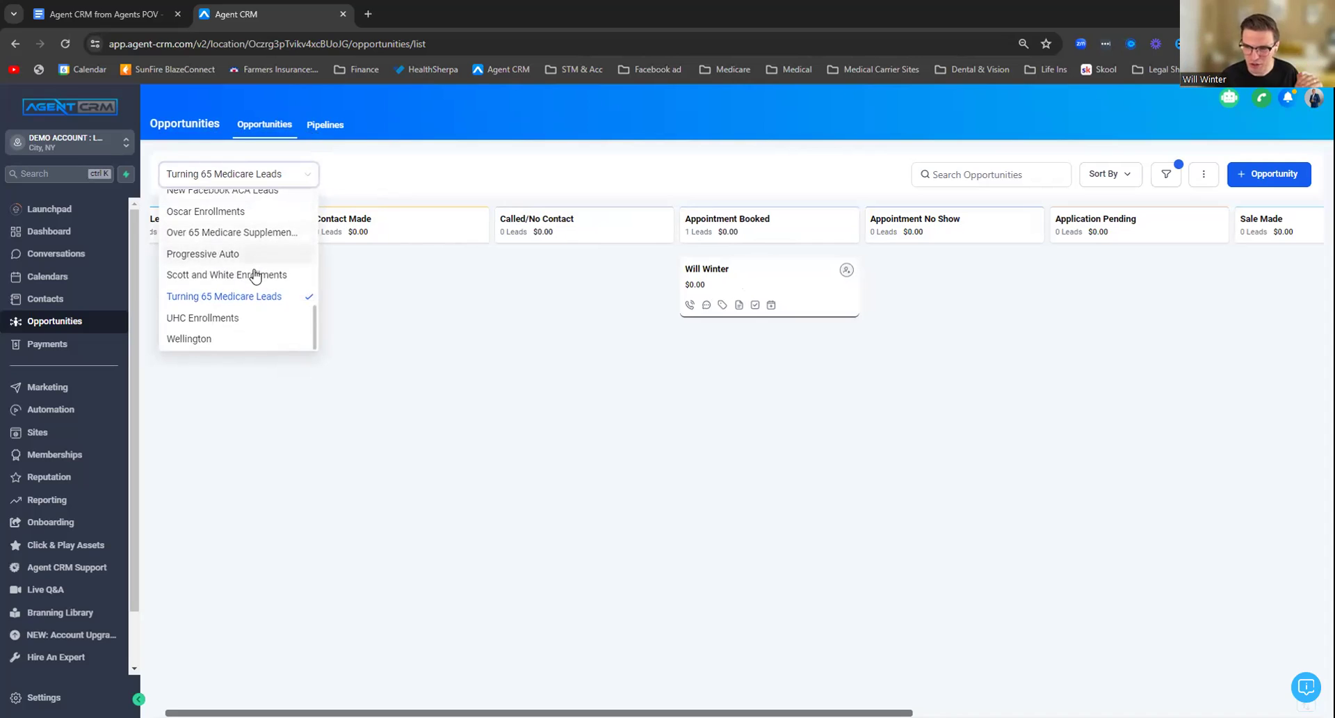
pyautogui.scroll(8, 247, 340)
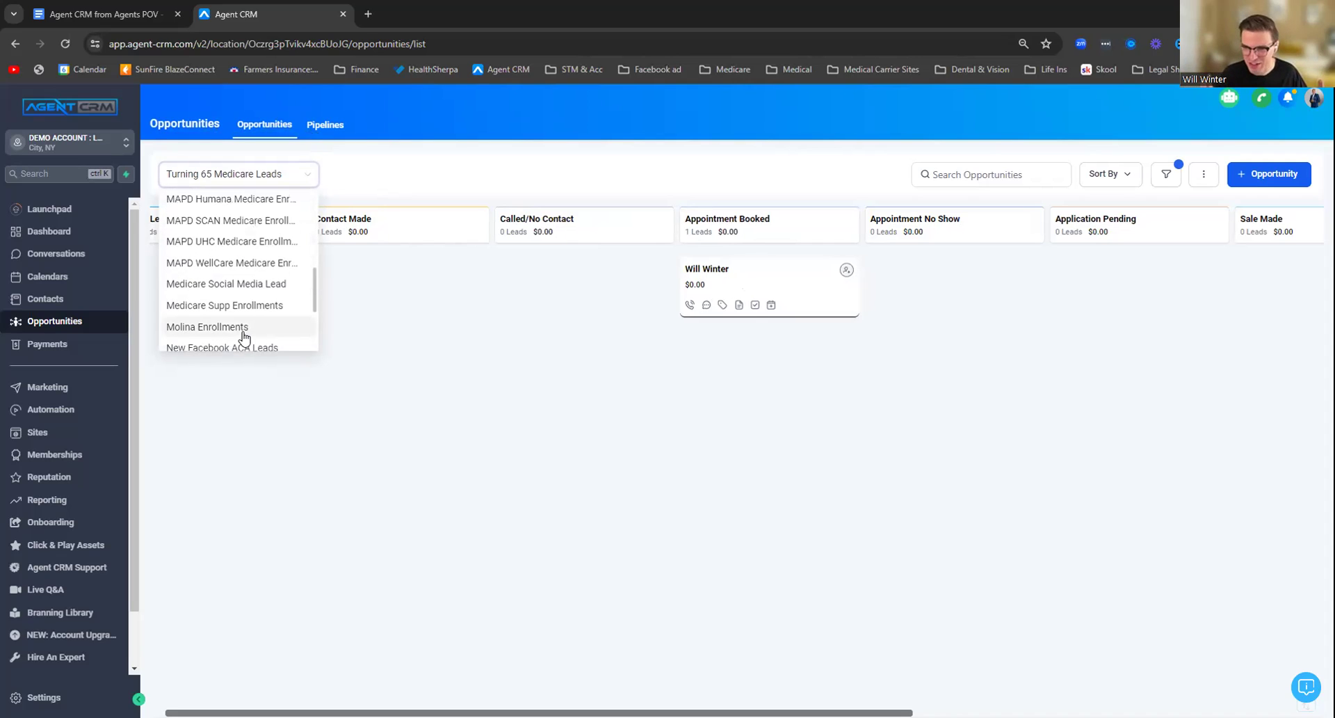
pyautogui.scroll(3, 243, 338)
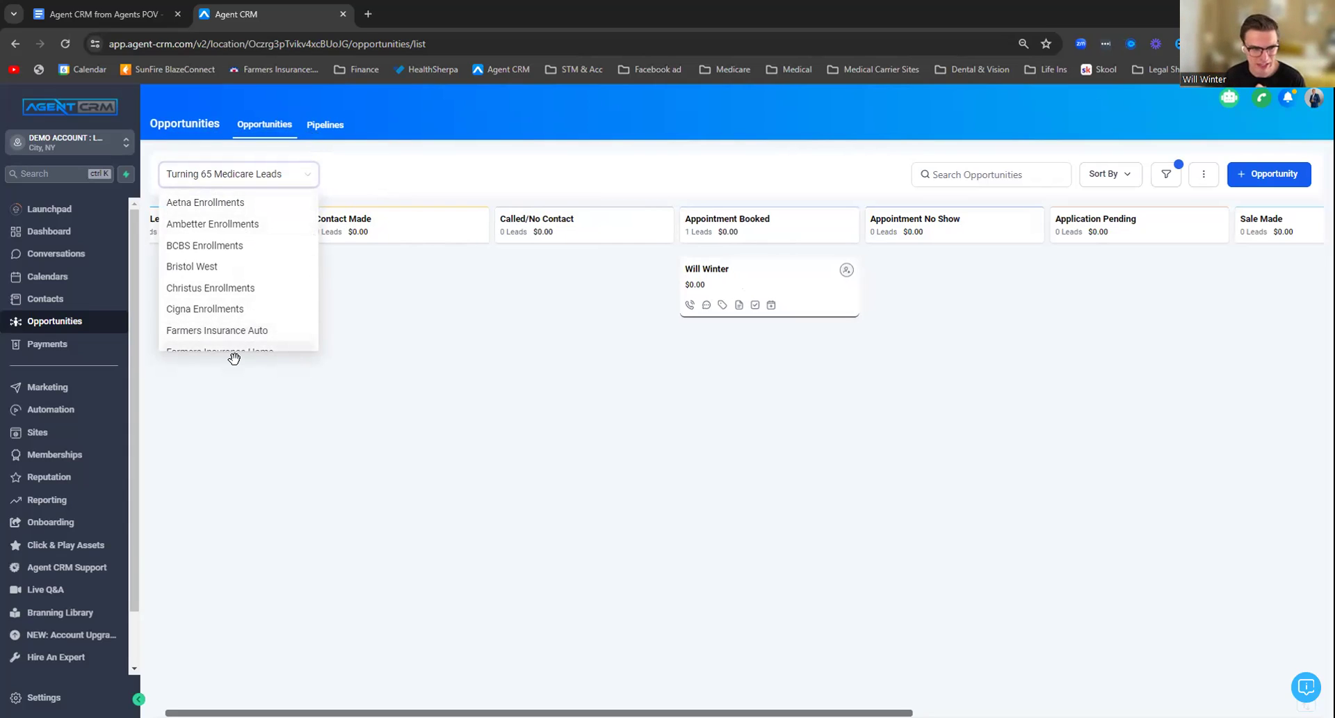
pyautogui.scroll(-1, 239, 307)
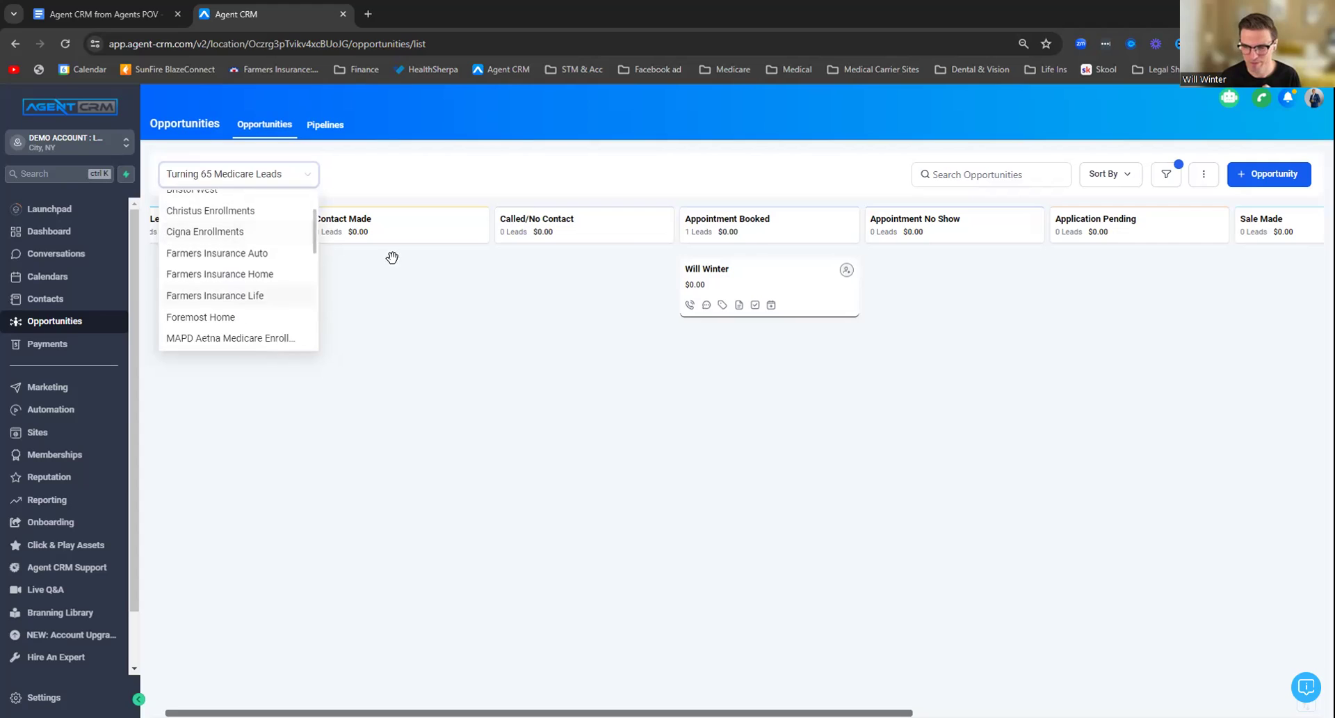
pyautogui.click(517, 362)
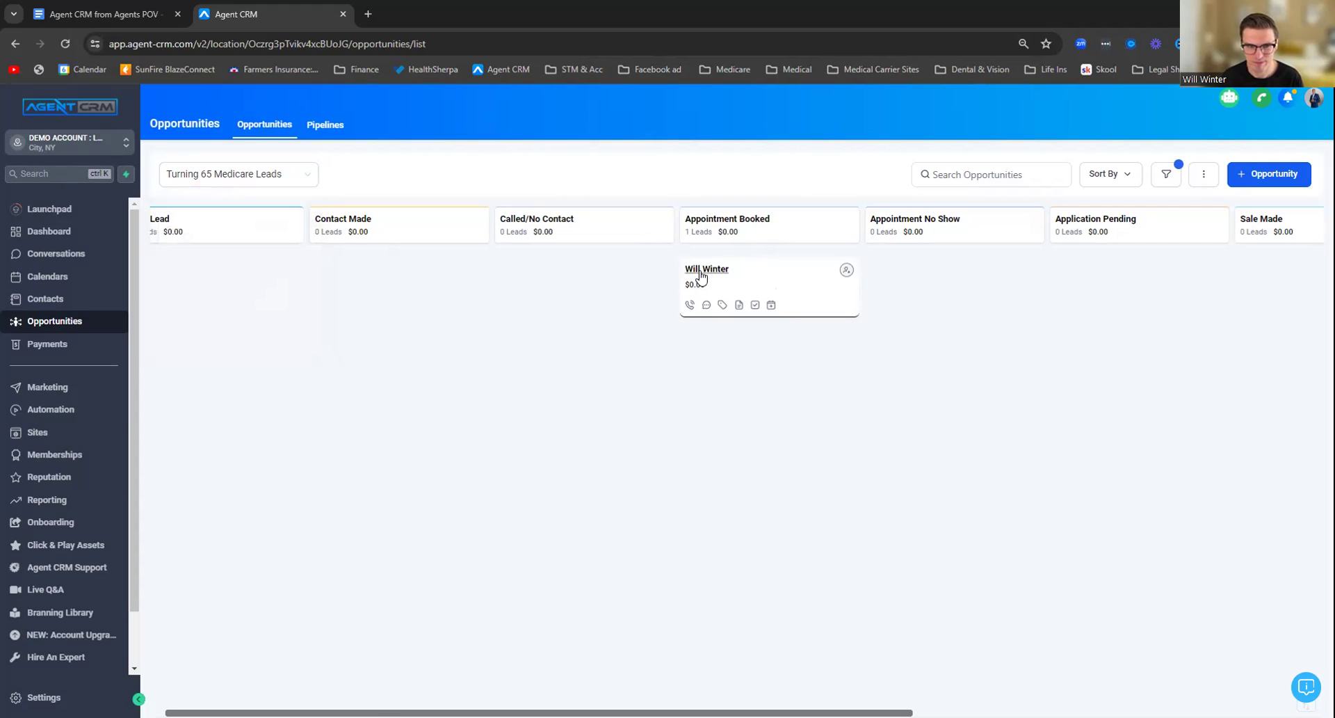
# - View the appointment booking form for the lead, including its calendar choice, and close it without booking
pyautogui.click(772, 307)
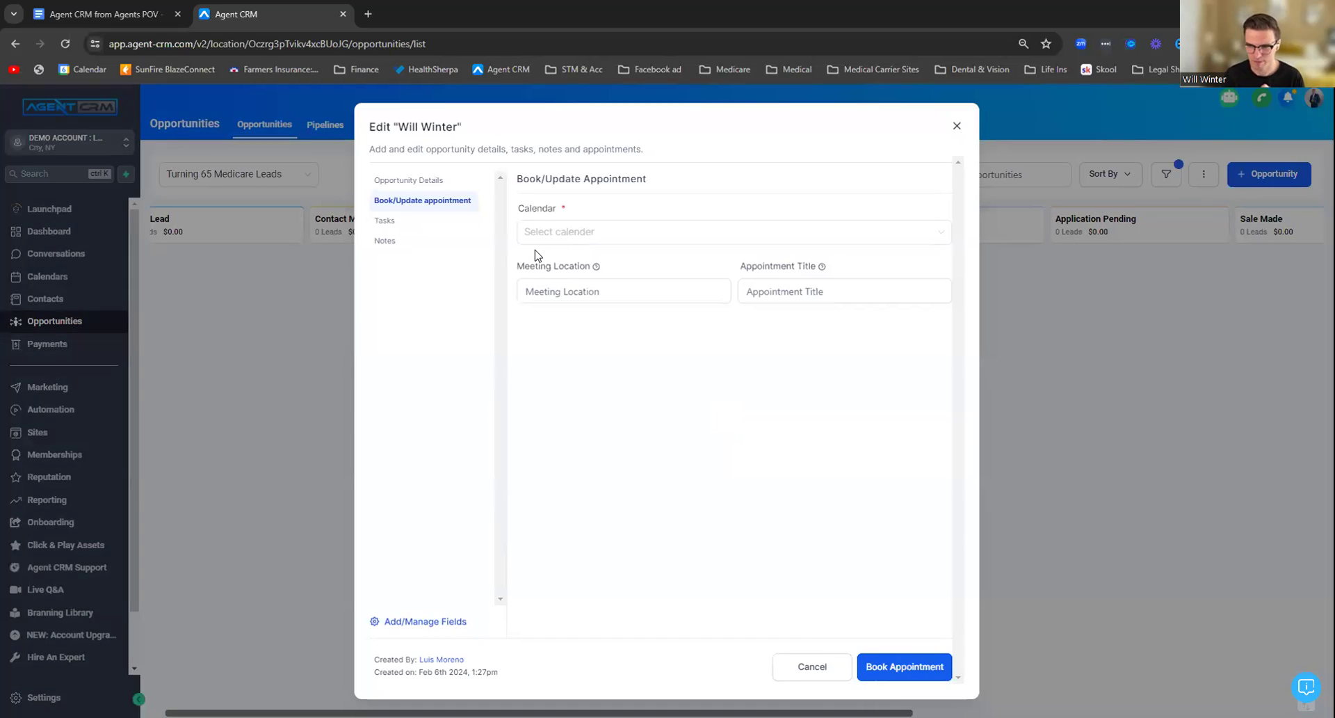
pyautogui.click(581, 236)
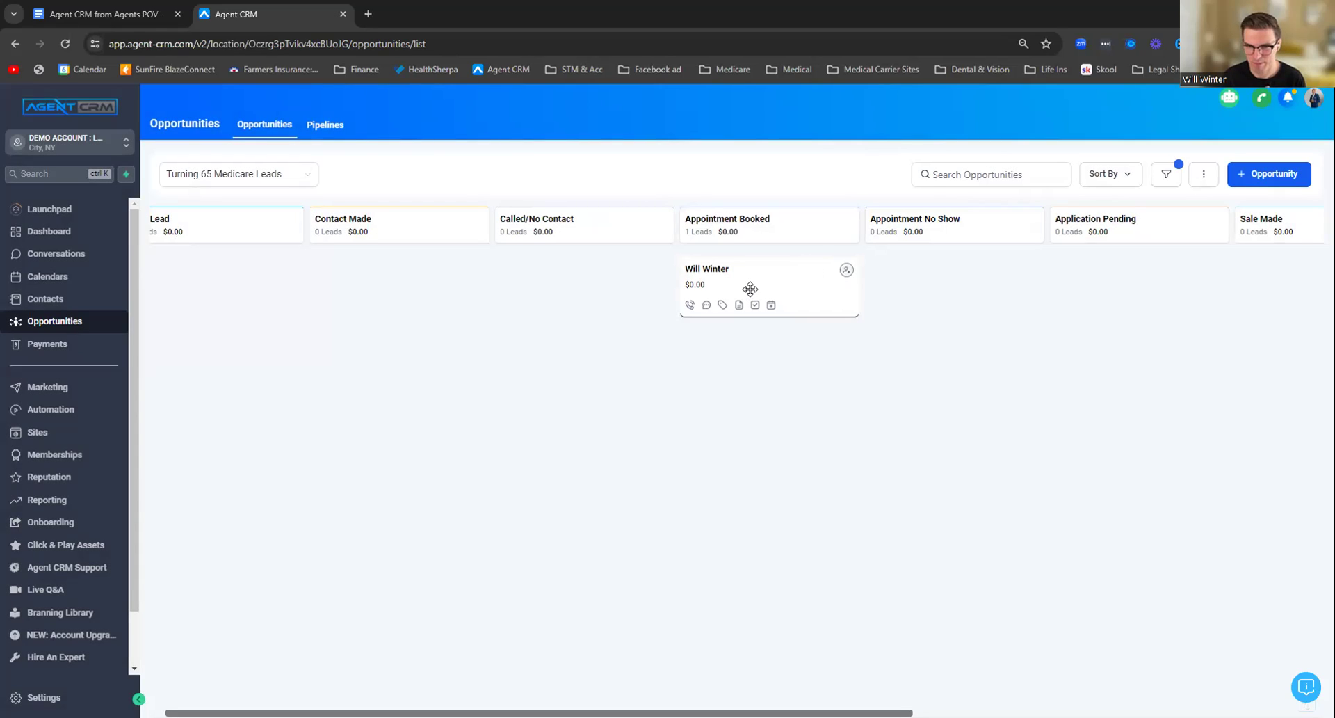
# - Move the lead's card from Appointment Booked to Application Pending and on to Sale Made
pyautogui.moveTo(762, 285); pyautogui.dragTo(1078, 274)
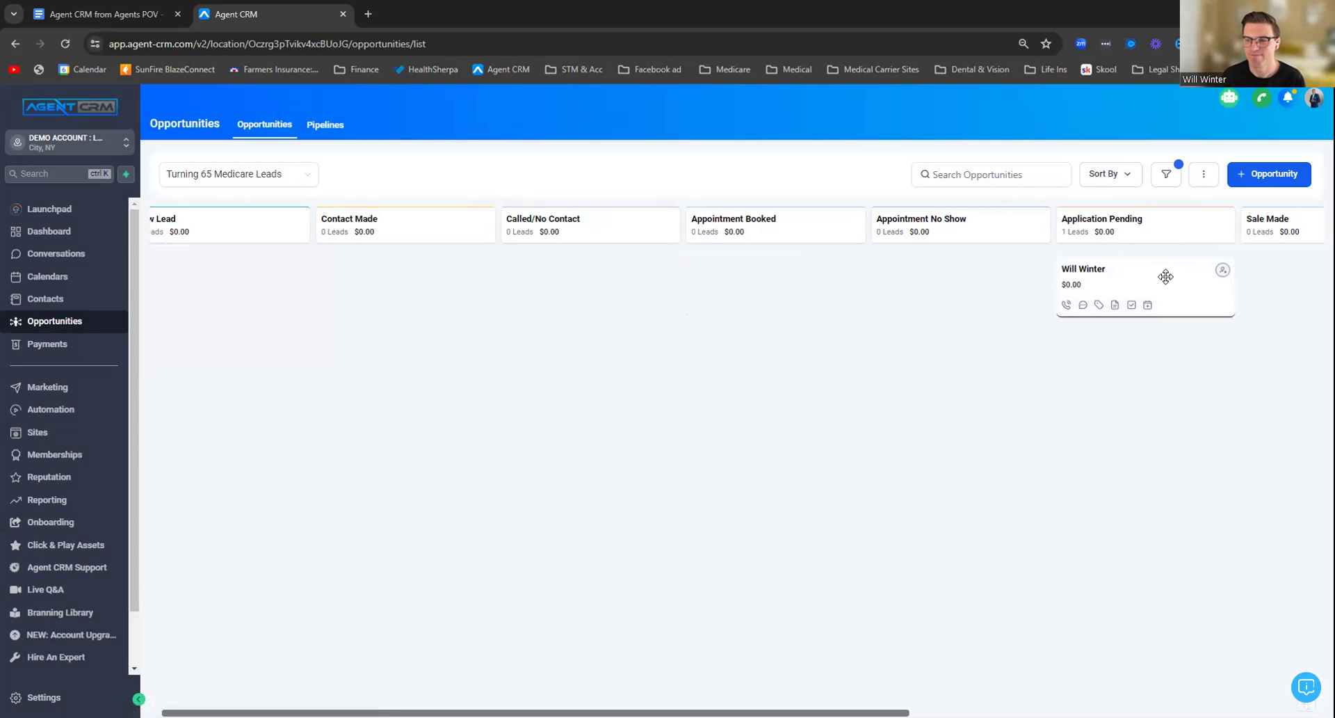
pyautogui.moveTo(1118, 286); pyautogui.dragTo(1258, 267)
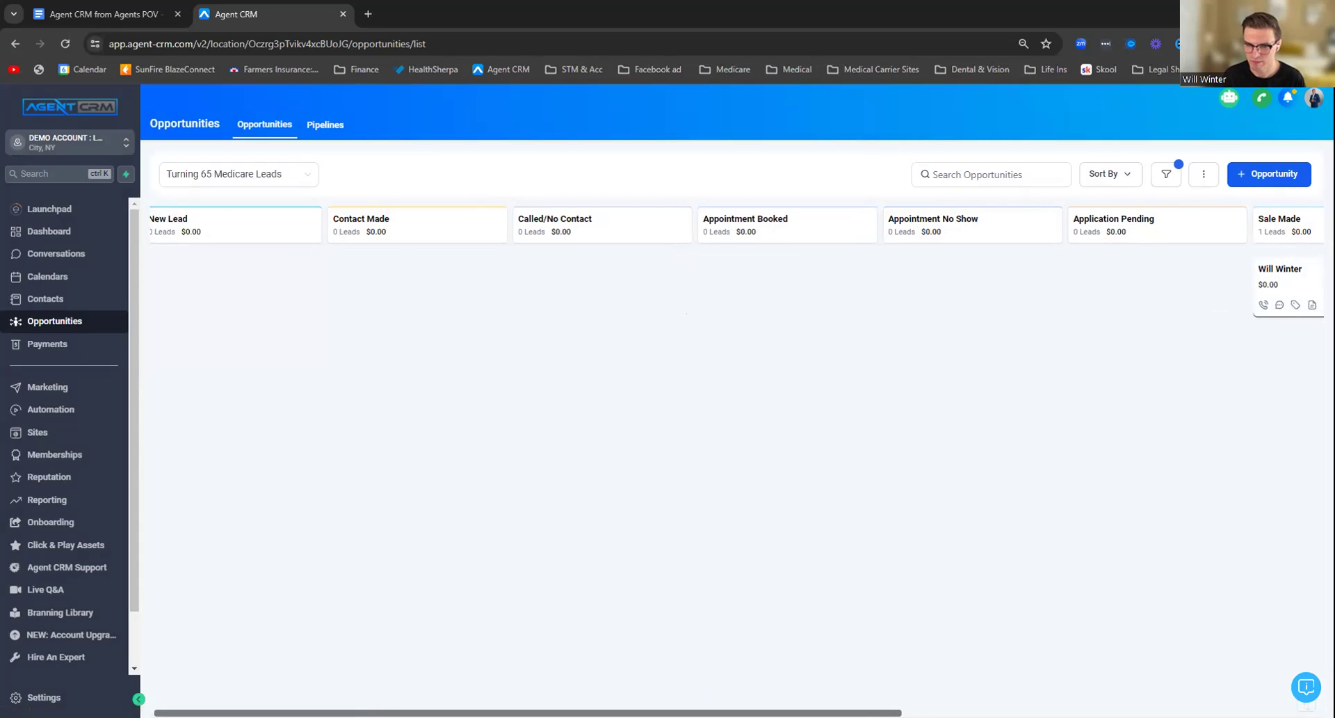
# - Move the lead's card from the Sale Made stage to X-Sell Life
pyautogui.hscroll(5, 837, 381)
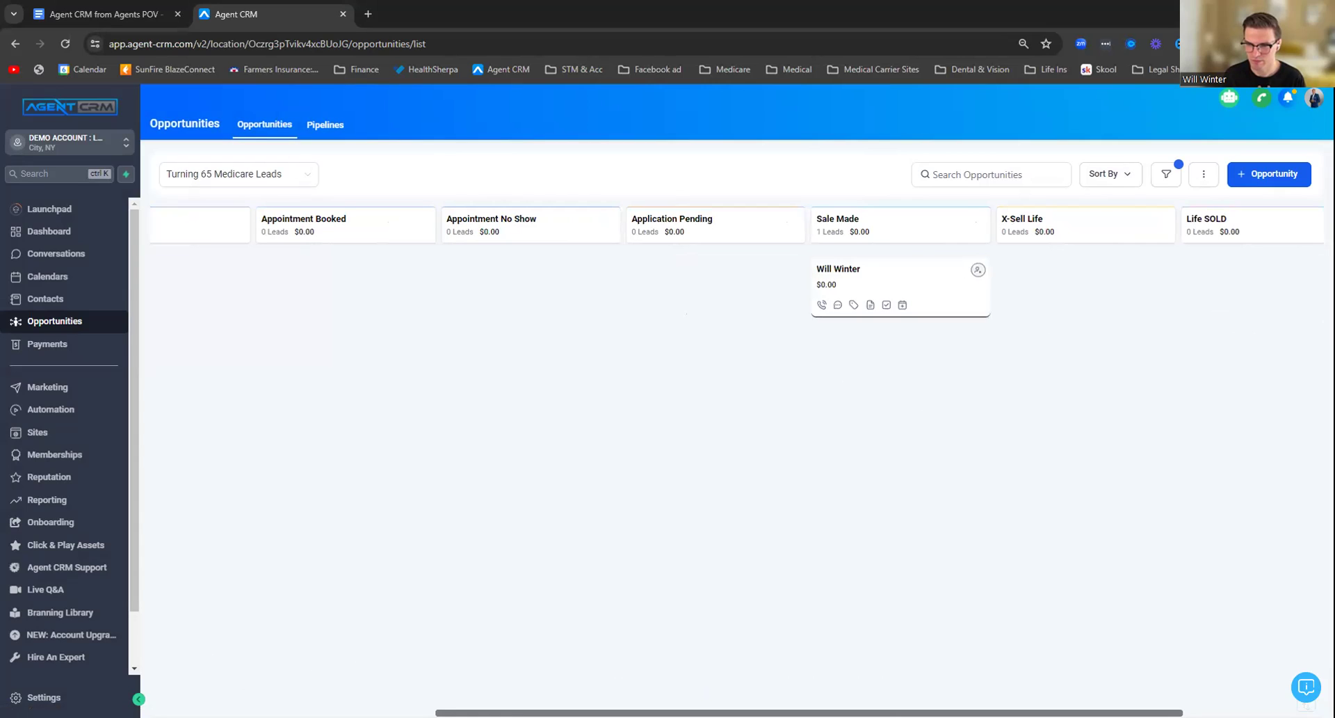
pyautogui.hscroll(3, 737, 459)
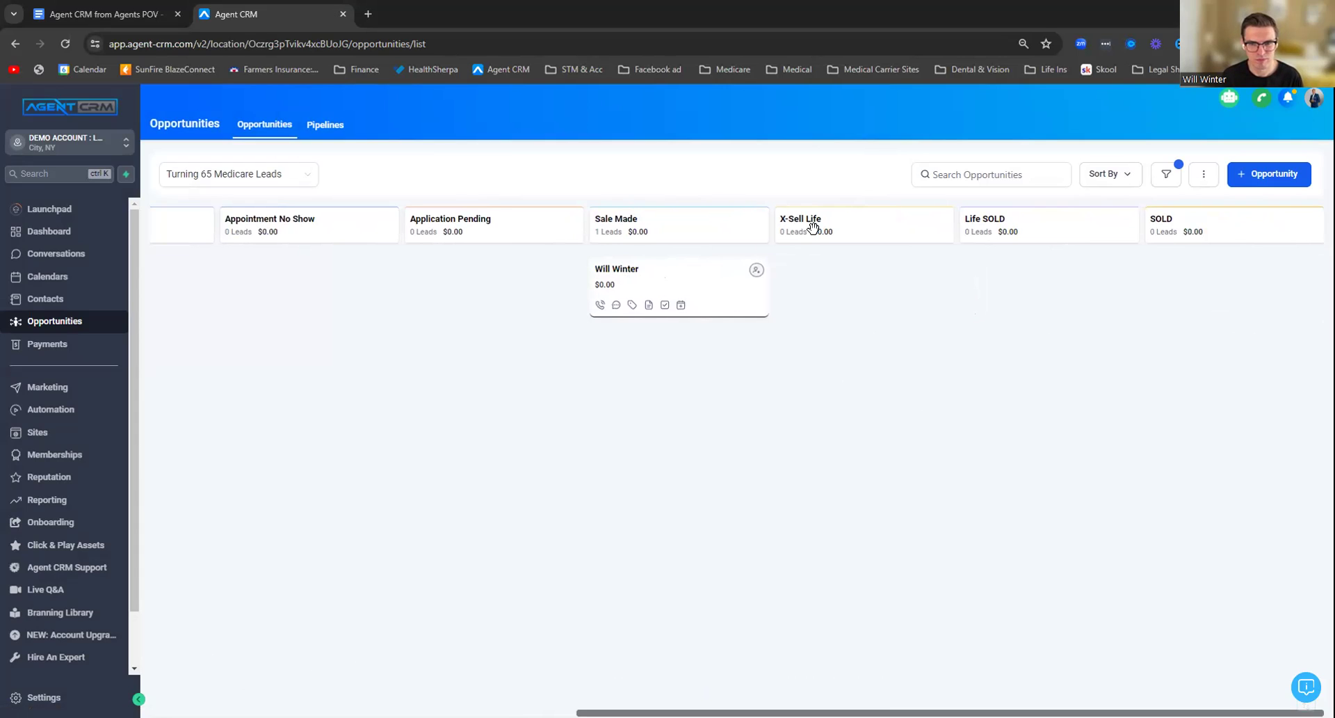
pyautogui.moveTo(671, 269); pyautogui.dragTo(856, 259)
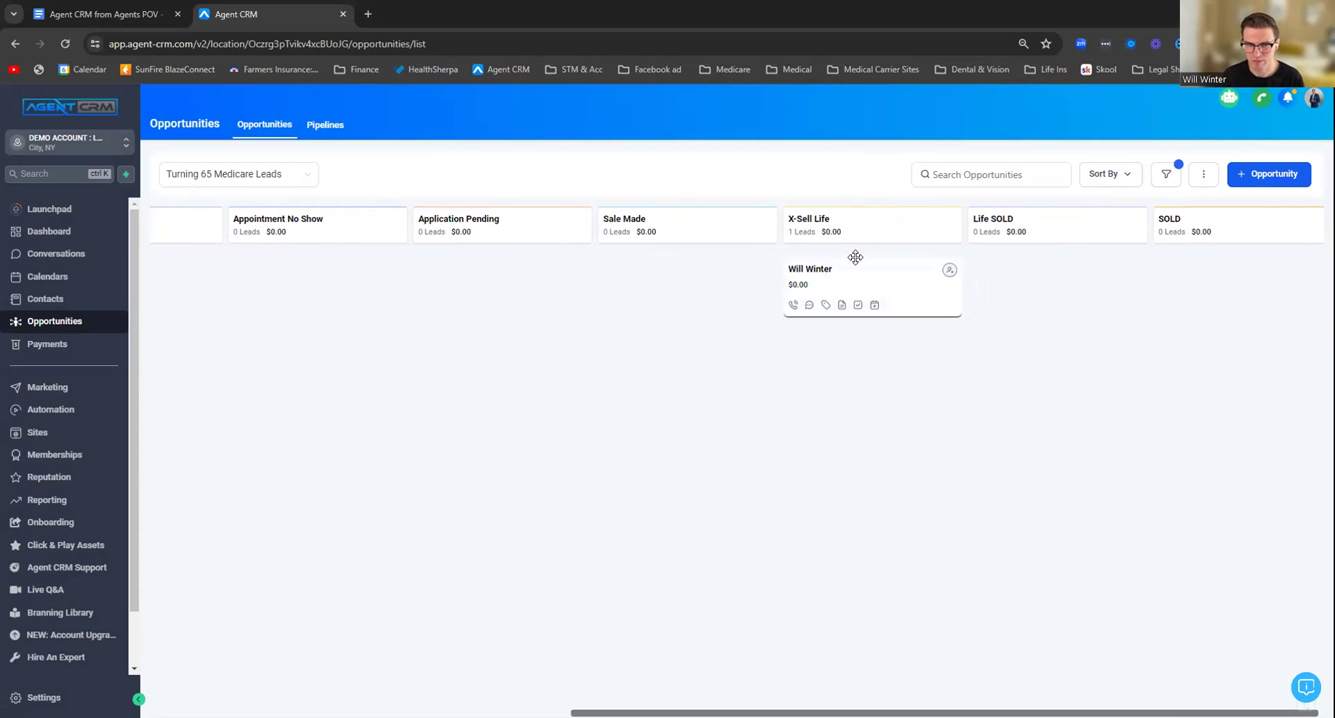
pyautogui.moveTo(880, 272)
pyautogui.mouseDown()
pyautogui.moveTo(1046, 263)
pyautogui.moveTo(953, 274)
pyautogui.moveTo(894, 263)
pyautogui.mouseUp()
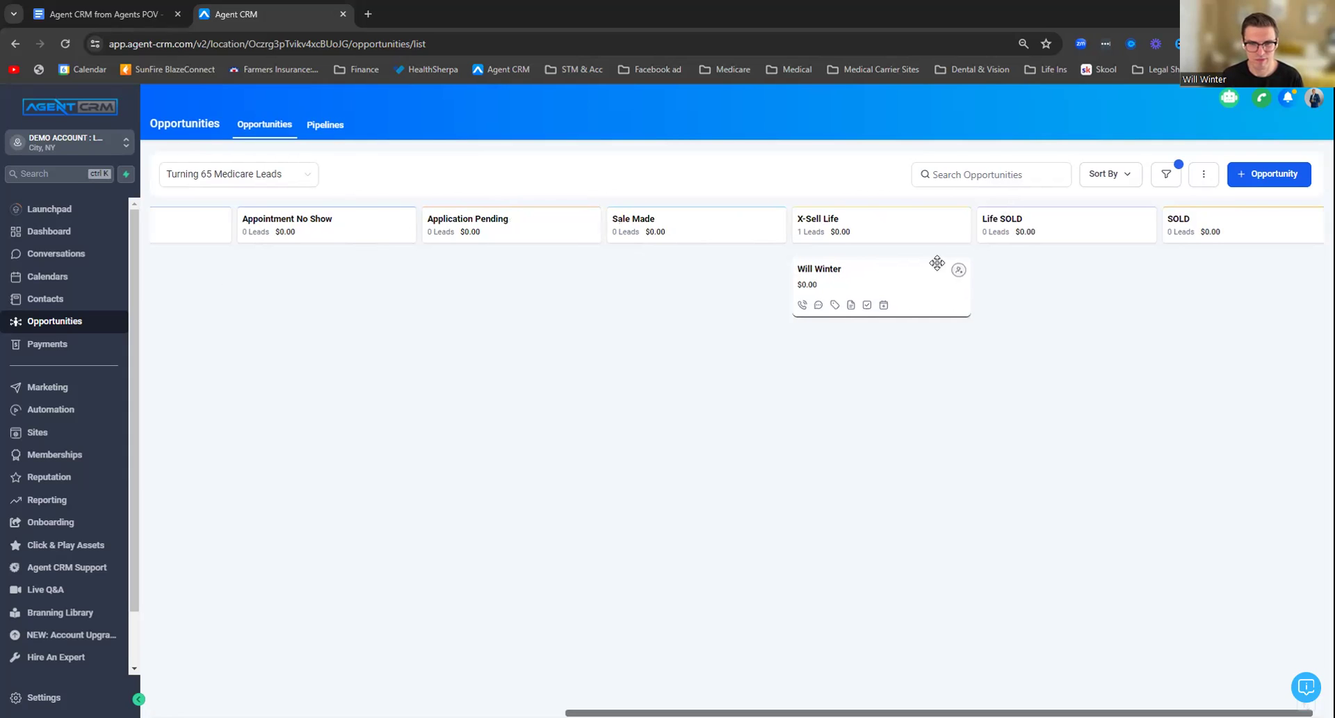
# - Move the lead's card to Appointment No Show, over to Sale Made, and back to Appointment No Show
pyautogui.moveTo(915, 265); pyautogui.dragTo(368, 252)
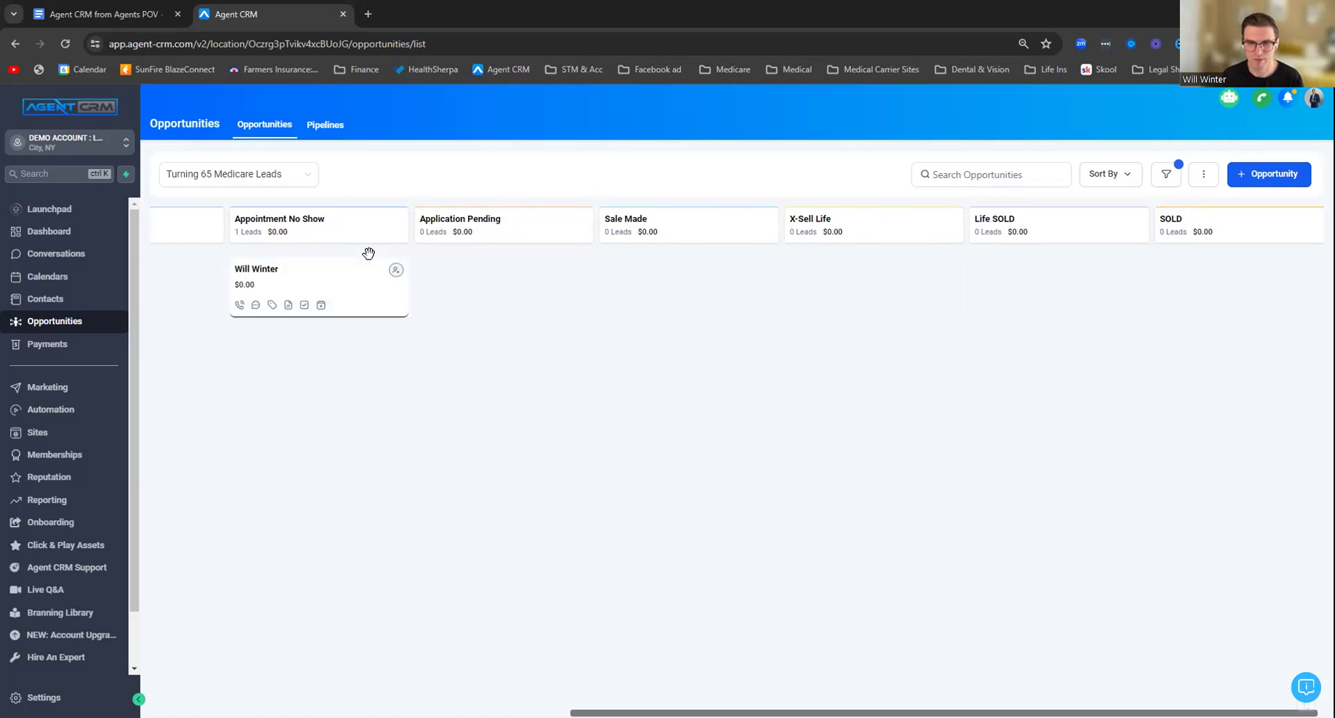
pyautogui.moveTo(330, 262); pyautogui.dragTo(667, 246)
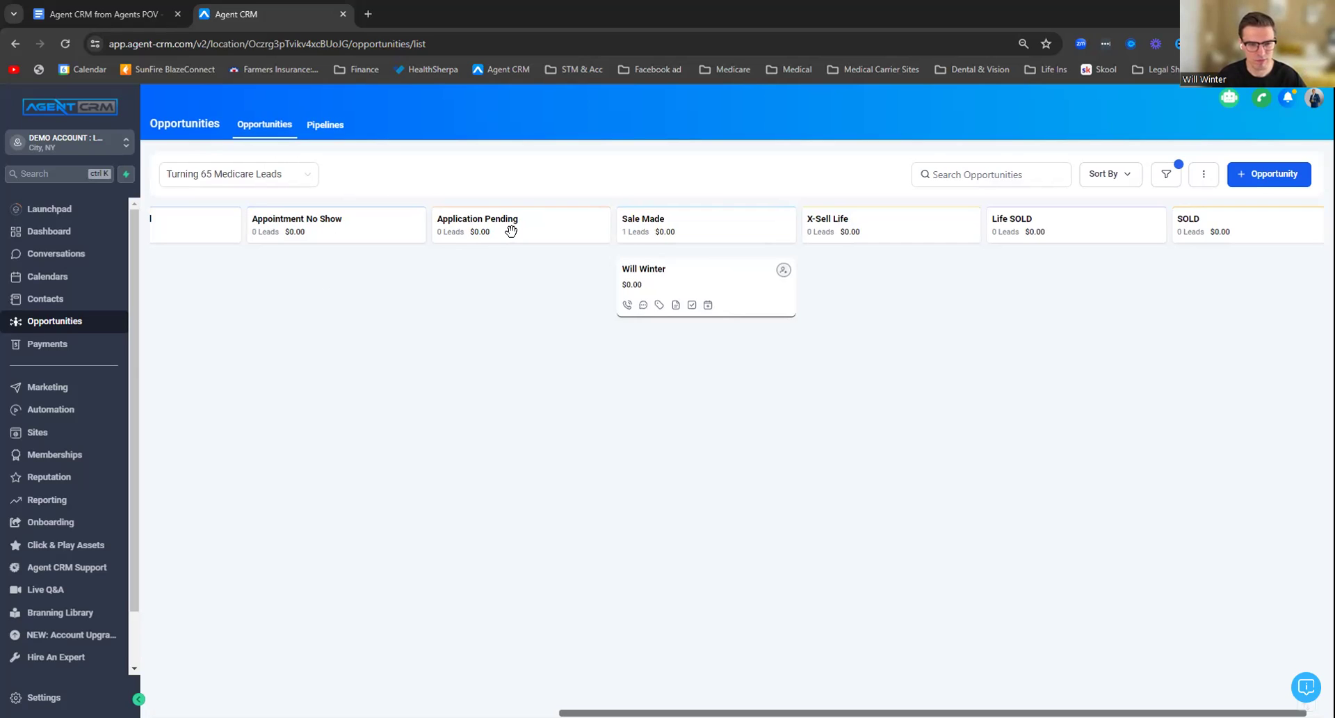
pyautogui.moveTo(710, 283); pyautogui.dragTo(338, 266)
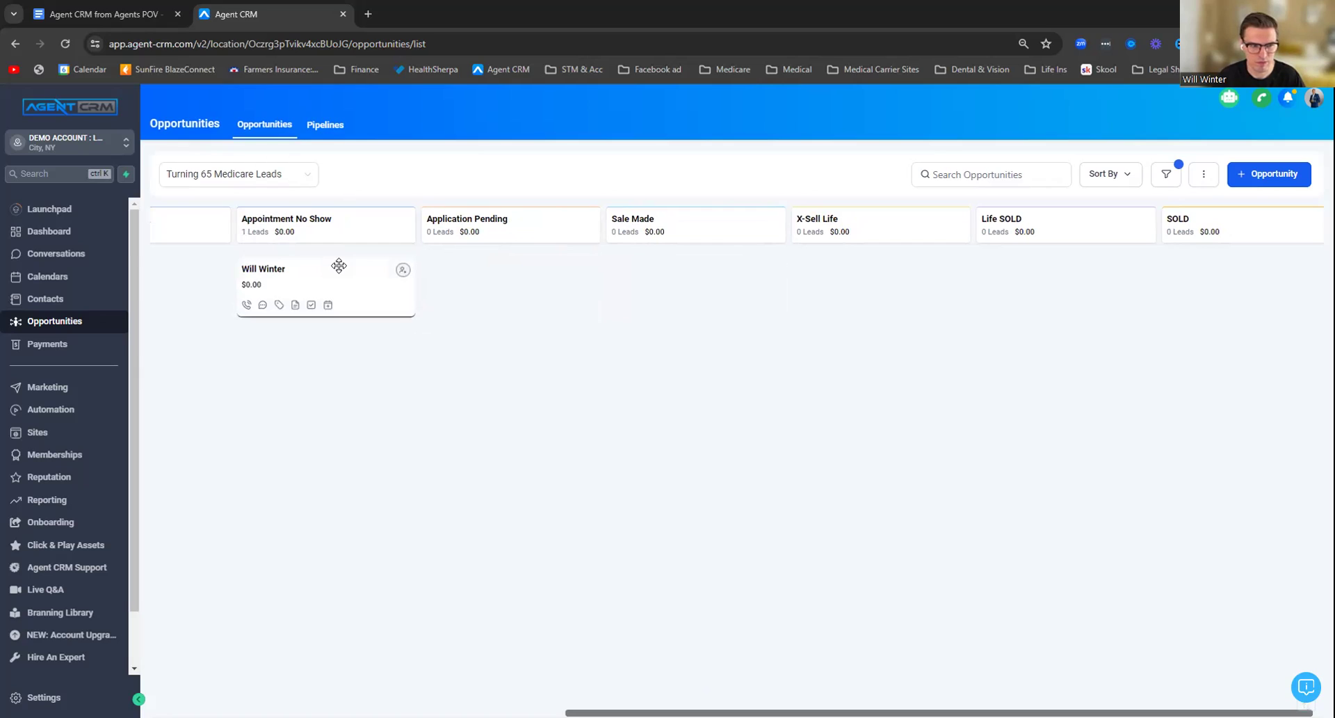